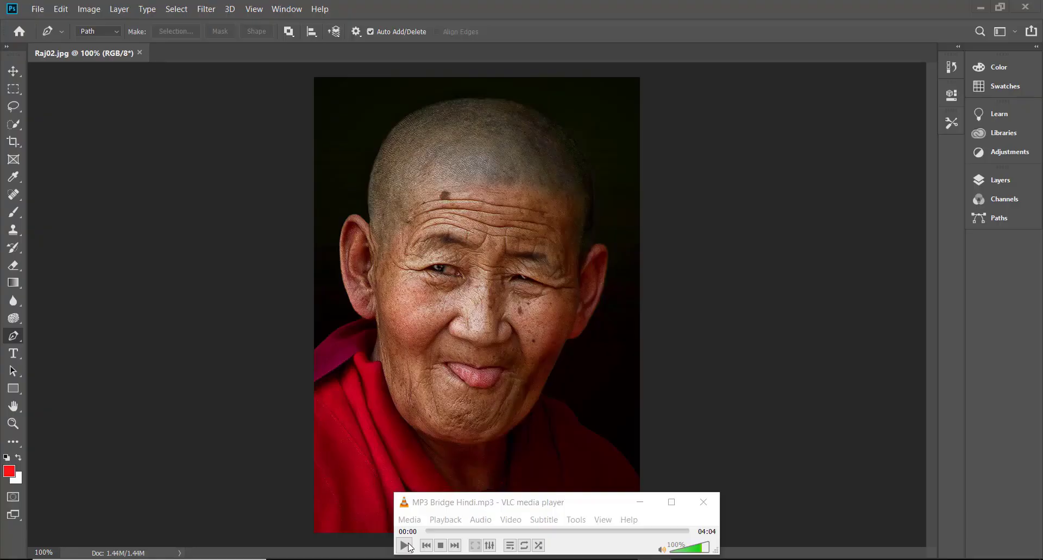
# Start the background music in VLC and minimize the player, leaving the Raj02.jpg portrait in view
pyautogui.click(408, 544)
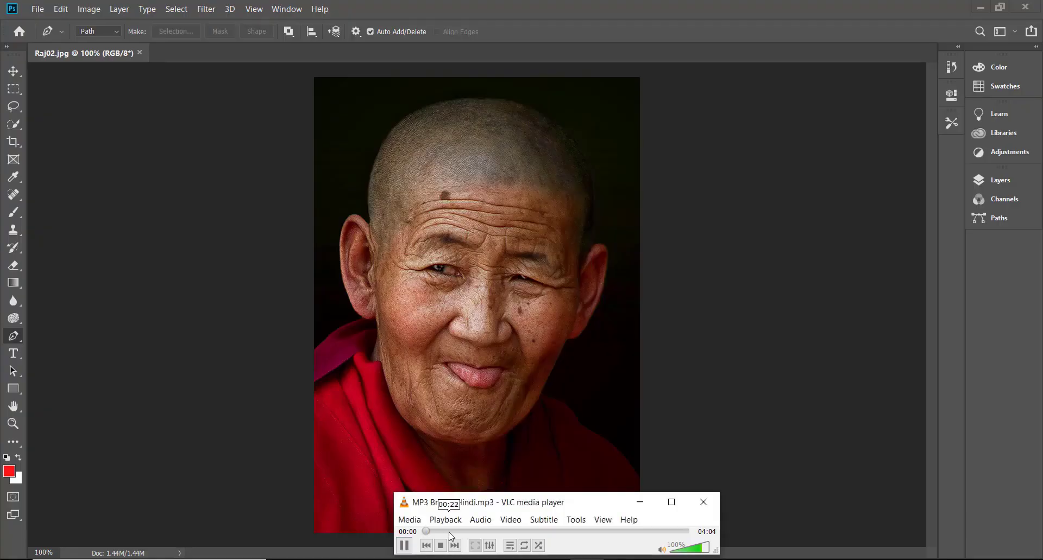
pyautogui.click(640, 502)
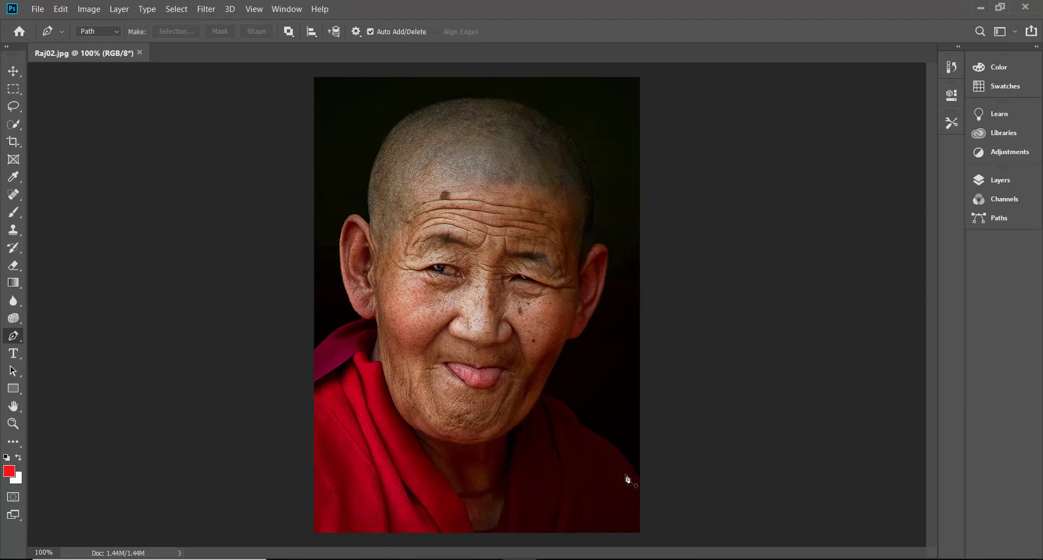
# Select the Lasso tool, check the Help menu, then use File > Browse in Bridge on drive F:
pyautogui.click(15, 112)
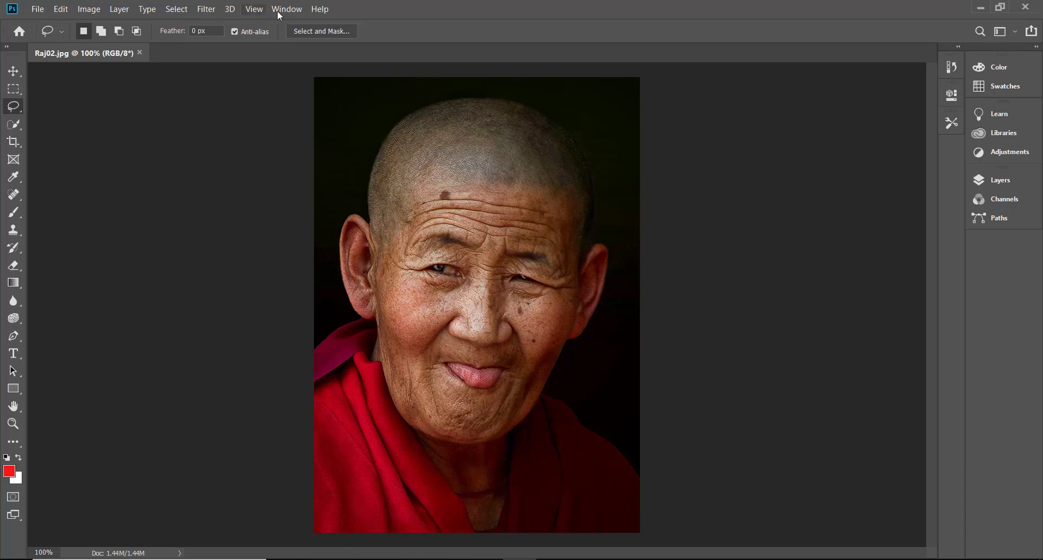
pyautogui.click(319, 9)
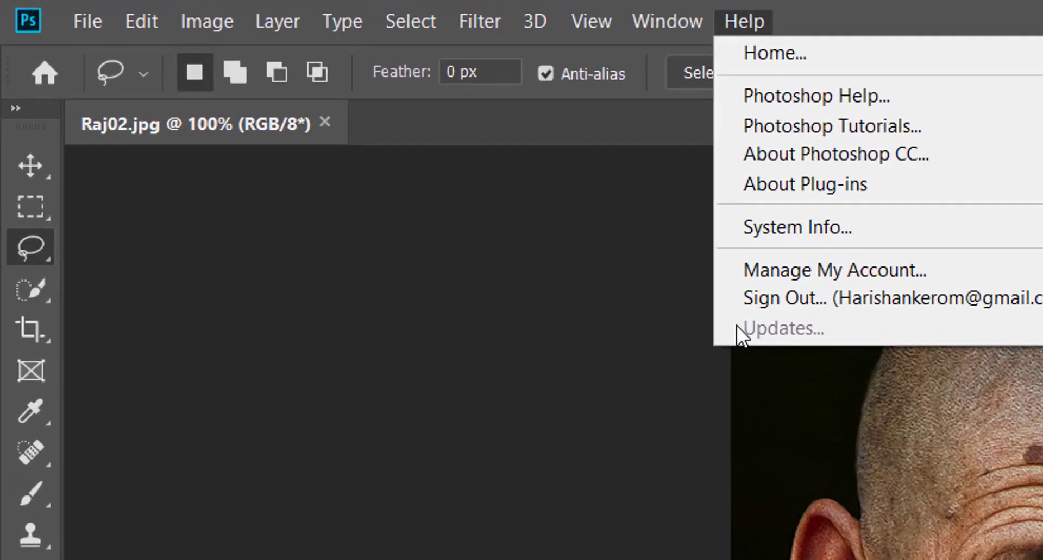
pyautogui.click(103, 25)
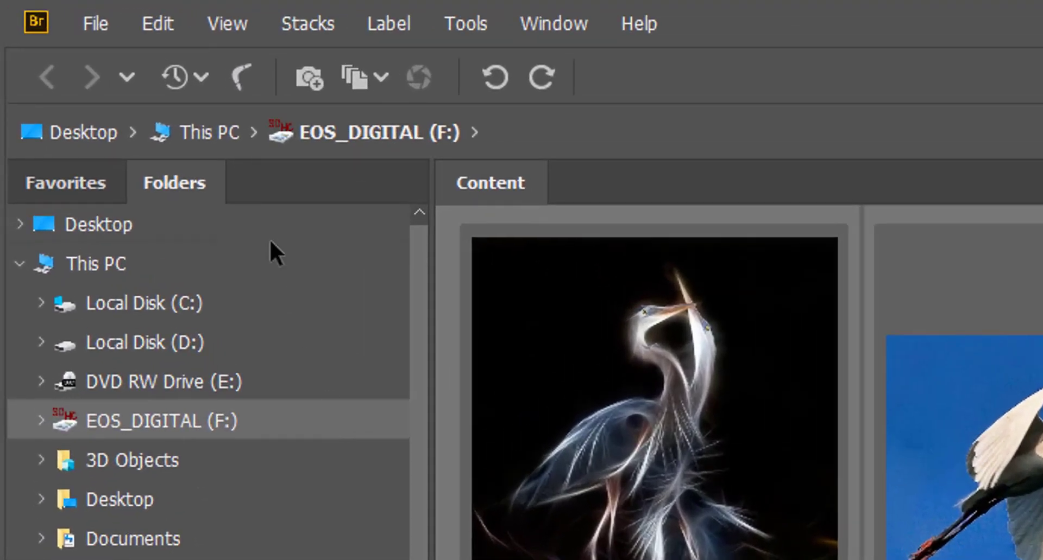
# Import all 43 photos from F:\<EOS_DIGITAL> using the Advanced photo downloader dialog
pyautogui.click(313, 86)
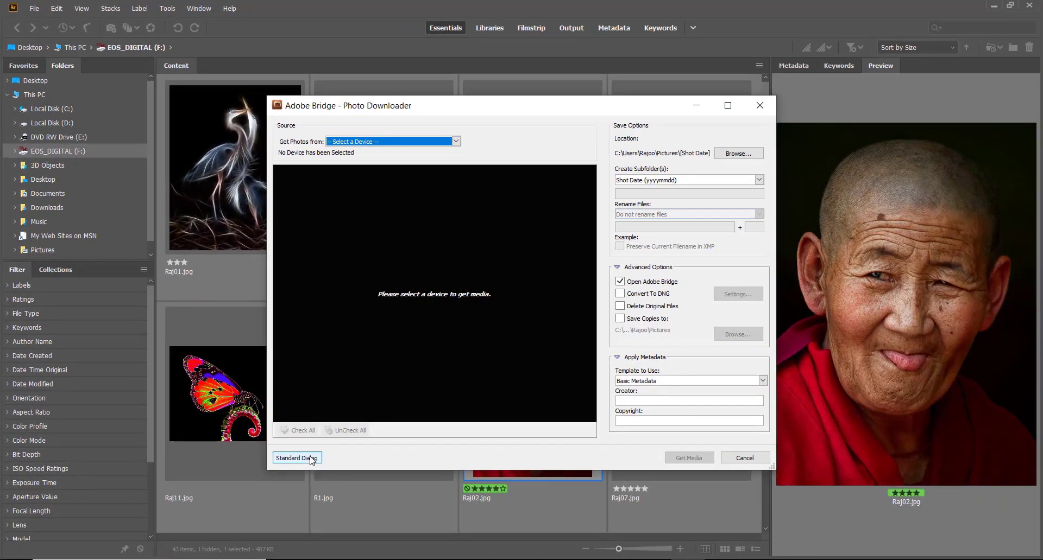
pyautogui.click(312, 459)
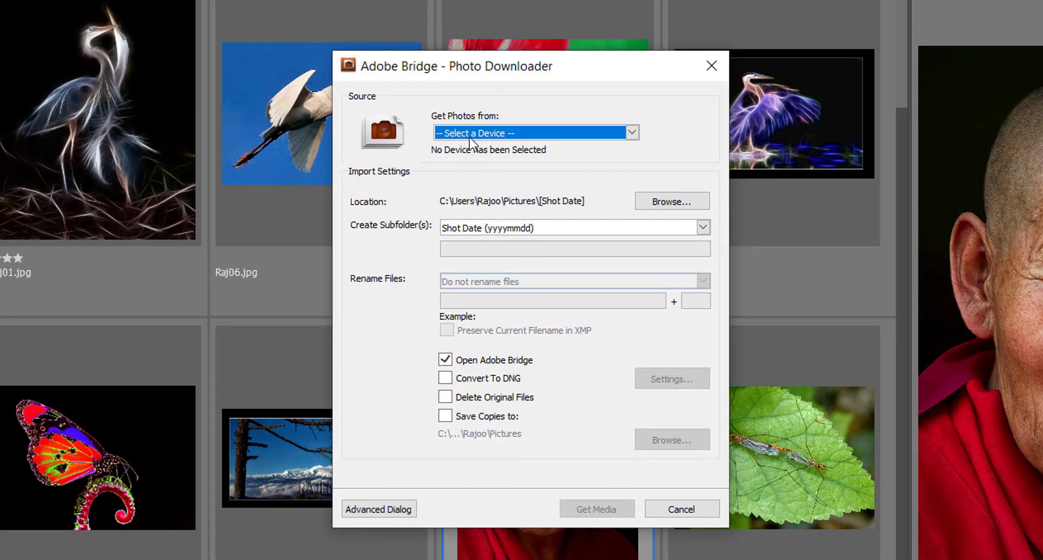
pyautogui.click(385, 513)
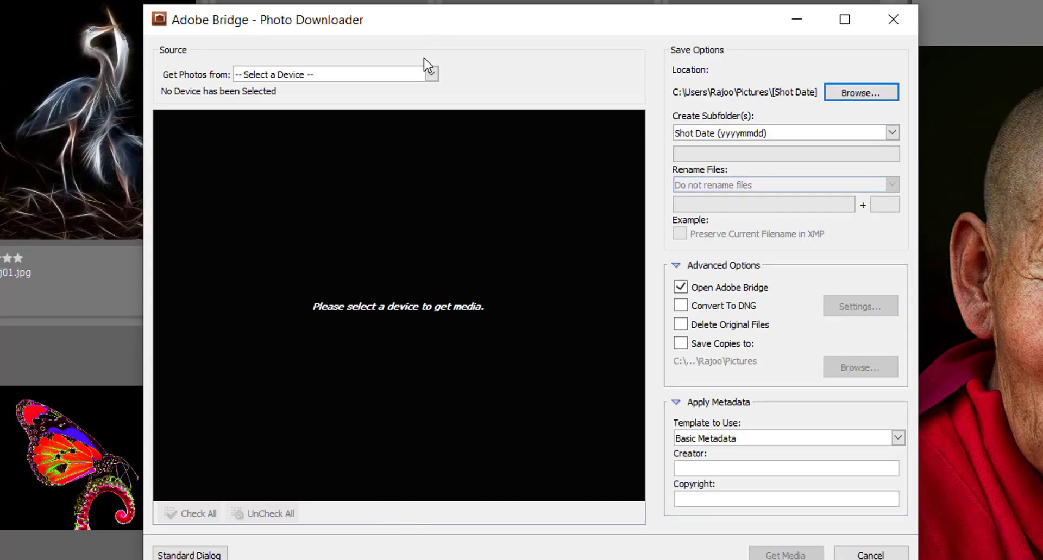
pyautogui.click(431, 74)
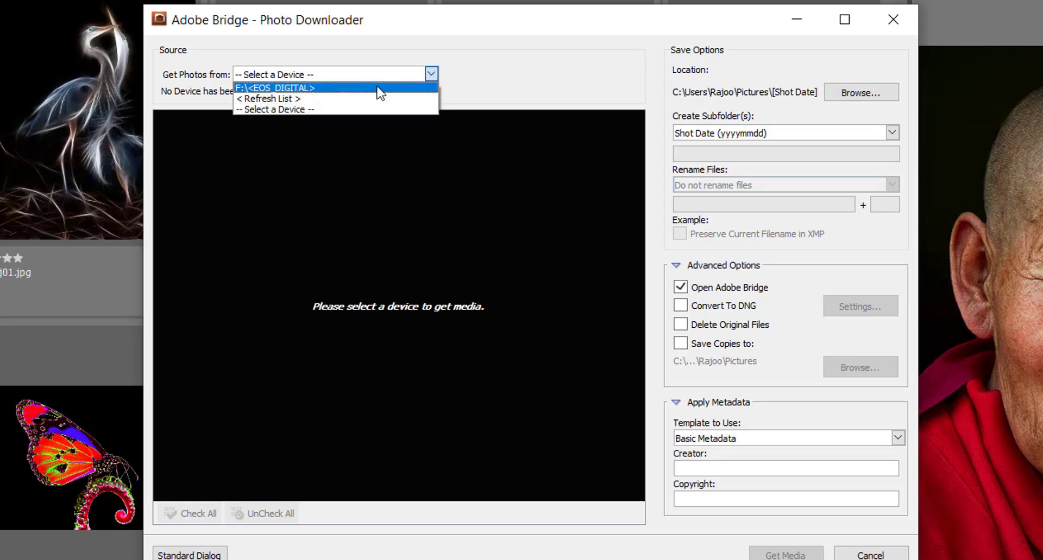
pyautogui.click(342, 89)
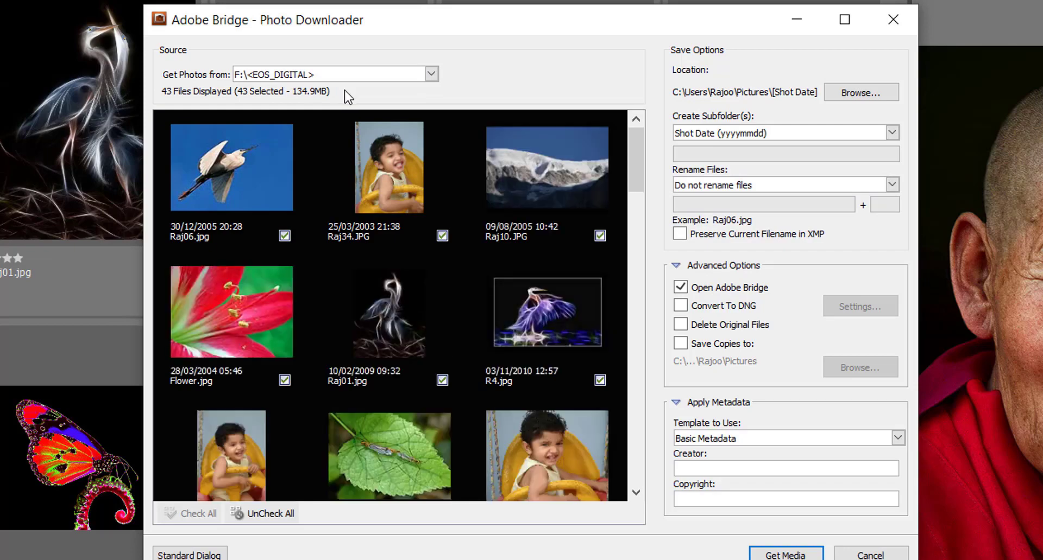
pyautogui.moveTo(632, 165); pyautogui.dragTo(637, 333)
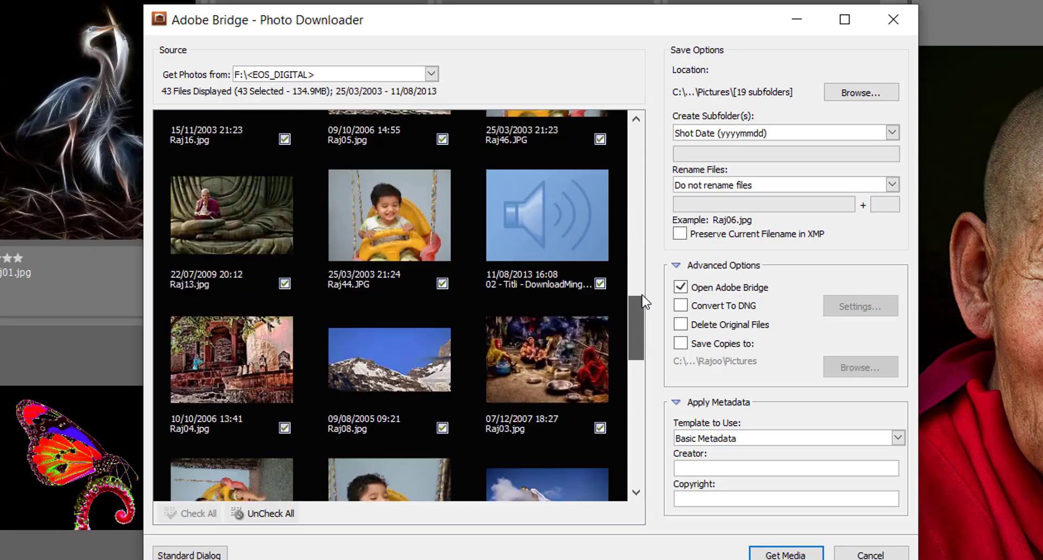
pyautogui.moveTo(637, 333); pyautogui.dragTo(648, 238)
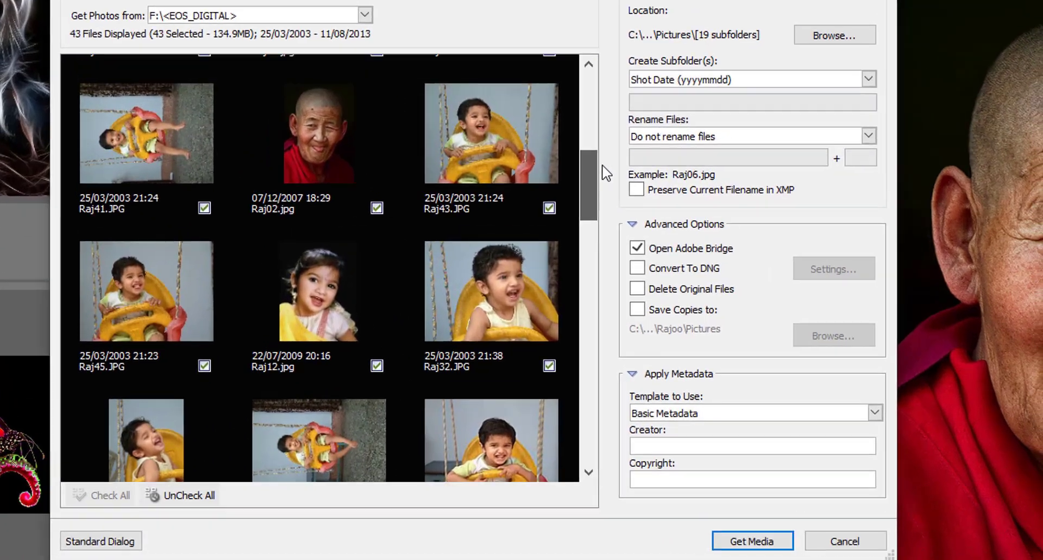
pyautogui.scroll(2, 649, 238)
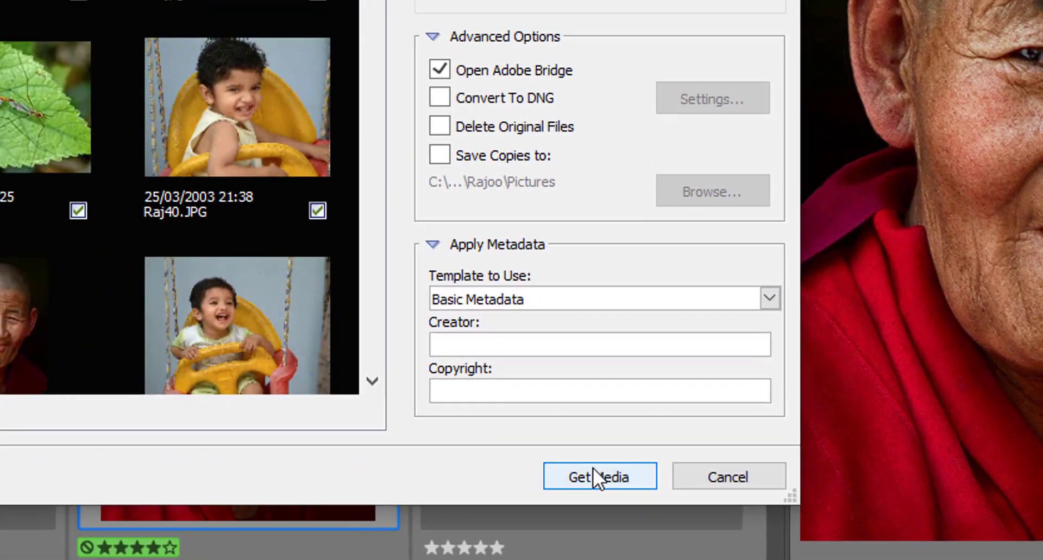
pyautogui.click(595, 476)
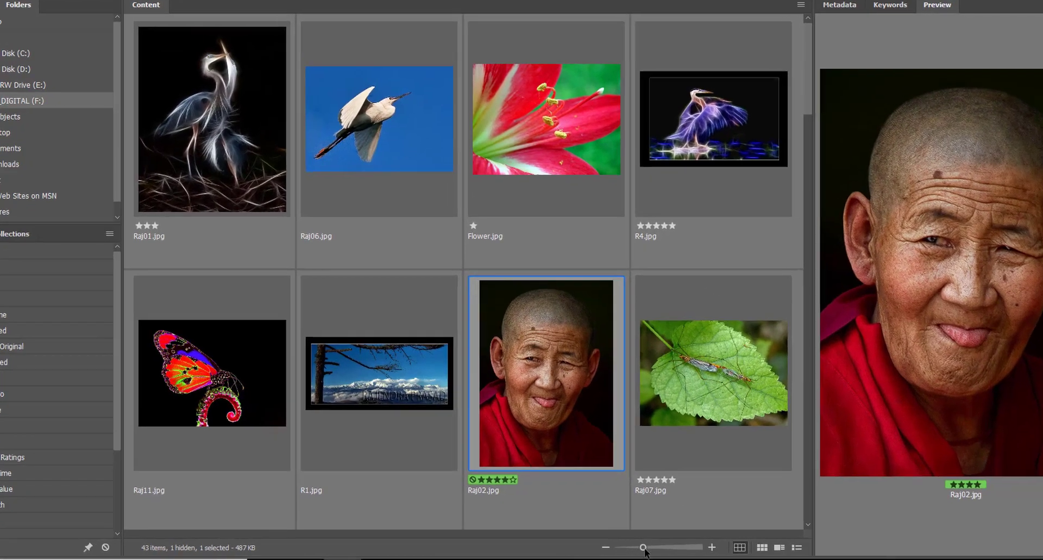
# Shrink thumbnails to a five-column grid and step through Raj07.jpg and Raj09.jpg back to Raj02.jpg
pyautogui.moveTo(618, 549); pyautogui.dragTo(650, 549)
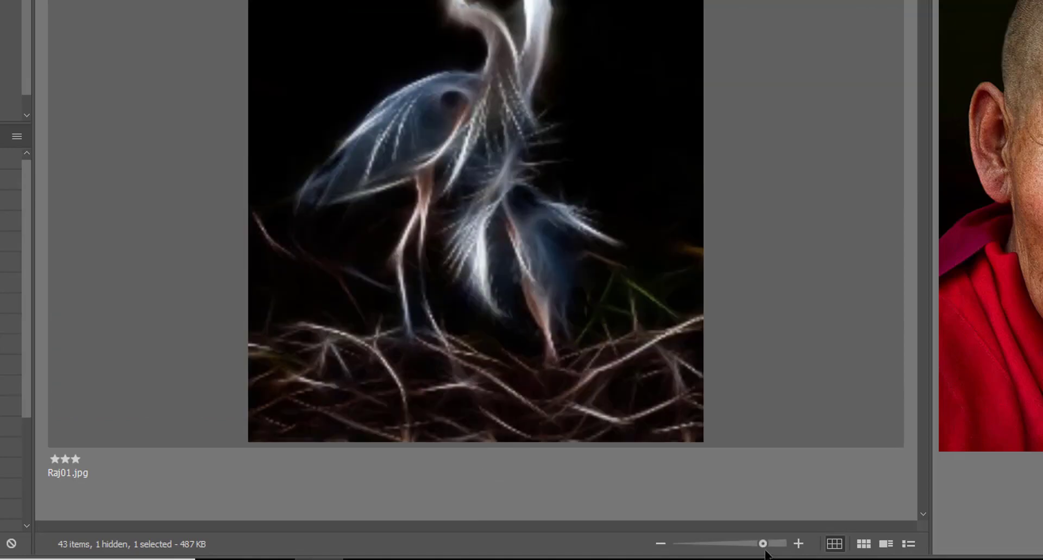
pyautogui.moveTo(761, 551)
pyautogui.mouseDown()
pyautogui.moveTo(689, 551)
pyautogui.moveTo(716, 557)
pyautogui.moveTo(699, 556)
pyautogui.mouseUp()
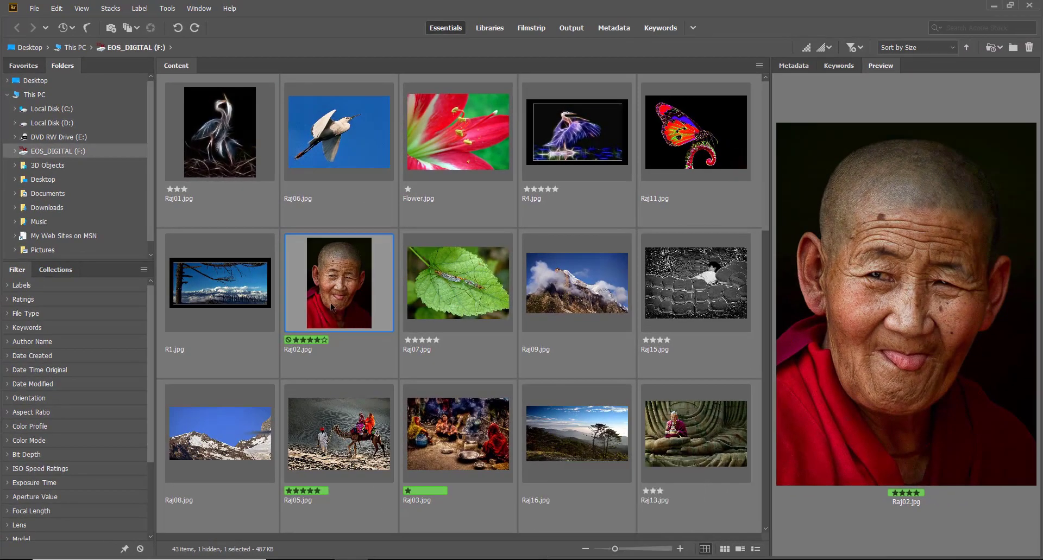
pyautogui.press('Right')
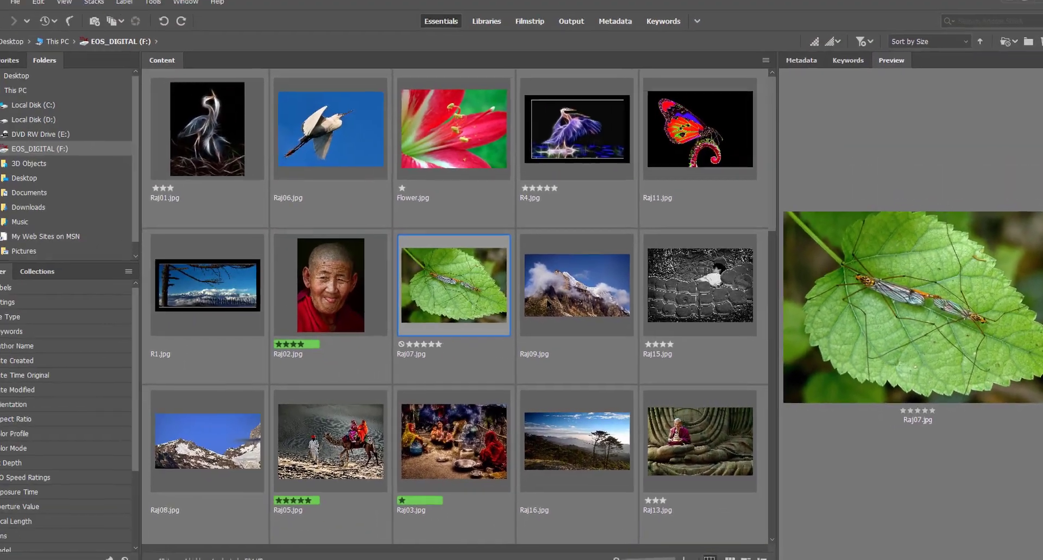
pyautogui.press('Right')
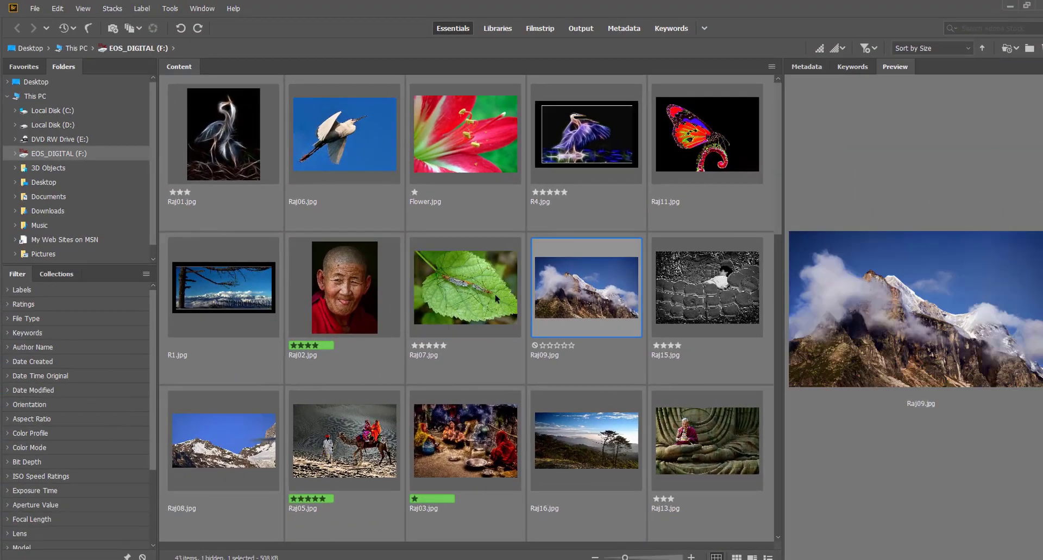
pyautogui.press('Left')
pyautogui.press('Left')
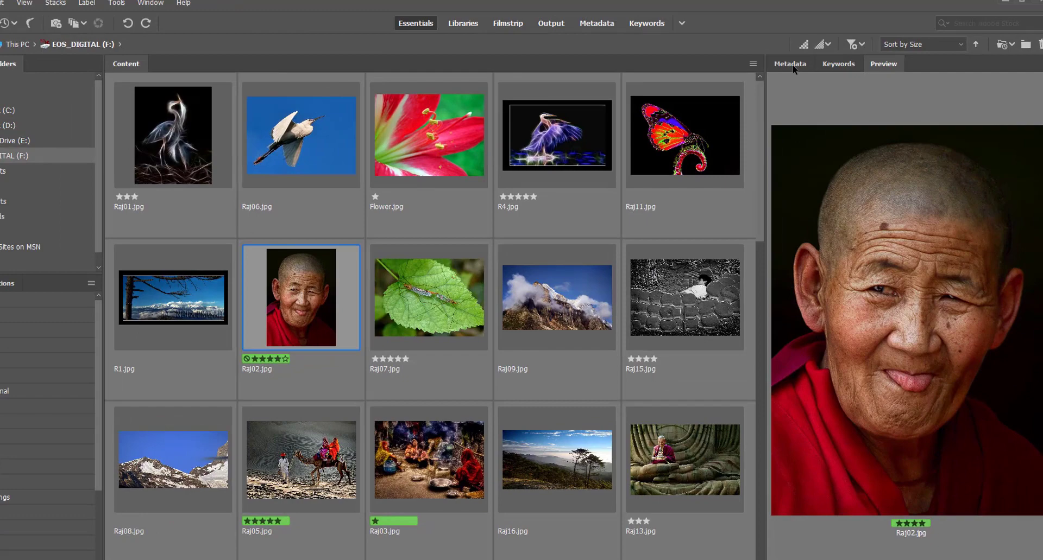
# Inspect Raj02.jpg's metadata, expanding and collapsing the Camera Data (Exif) and Camera Raw sections
pyautogui.click(806, 67)
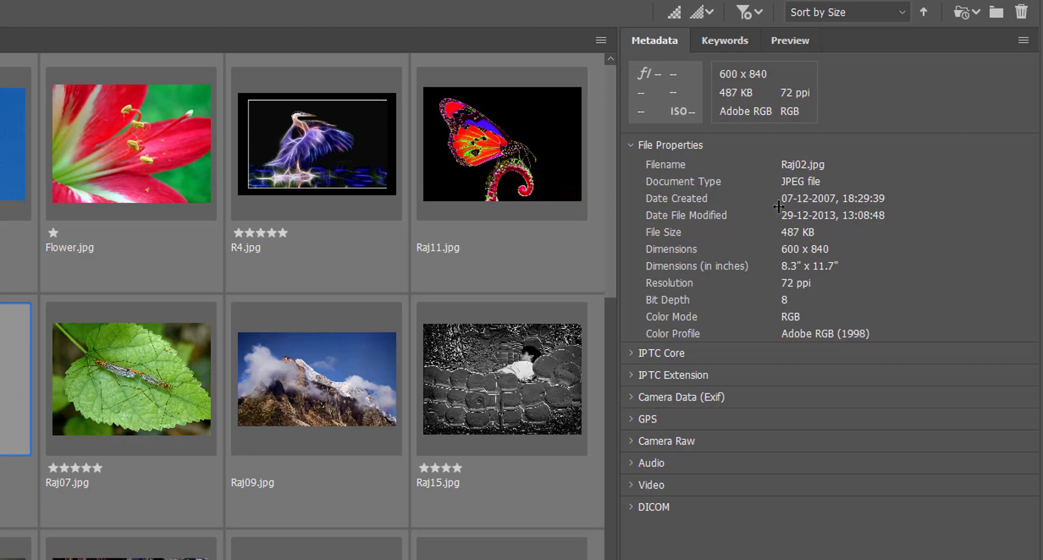
pyautogui.click(630, 399)
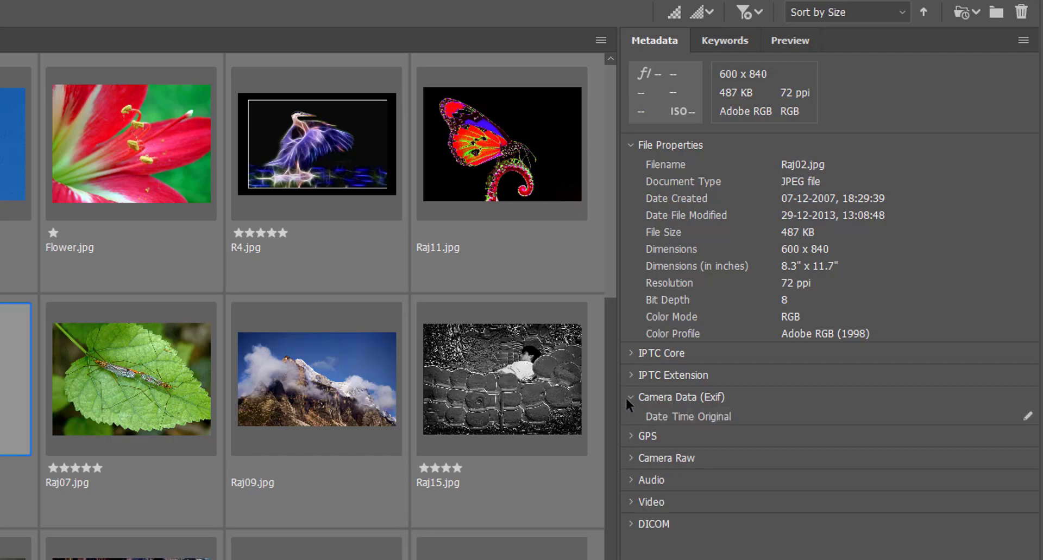
pyautogui.click(678, 400)
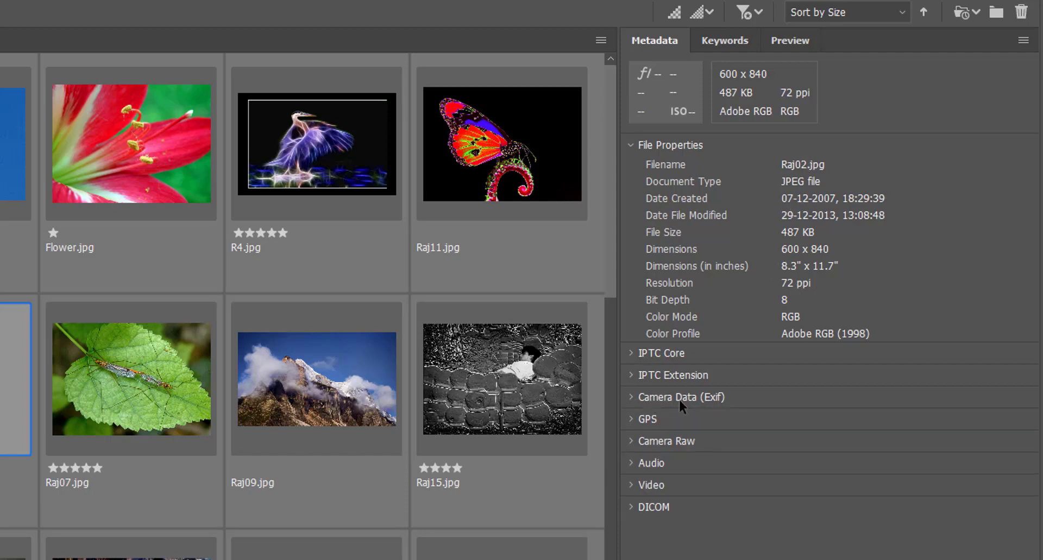
pyautogui.click(636, 441)
# Show the Keywords panel with Events, People and Places expanded, revealing ahmadabadf ticked
pyautogui.click(728, 43)
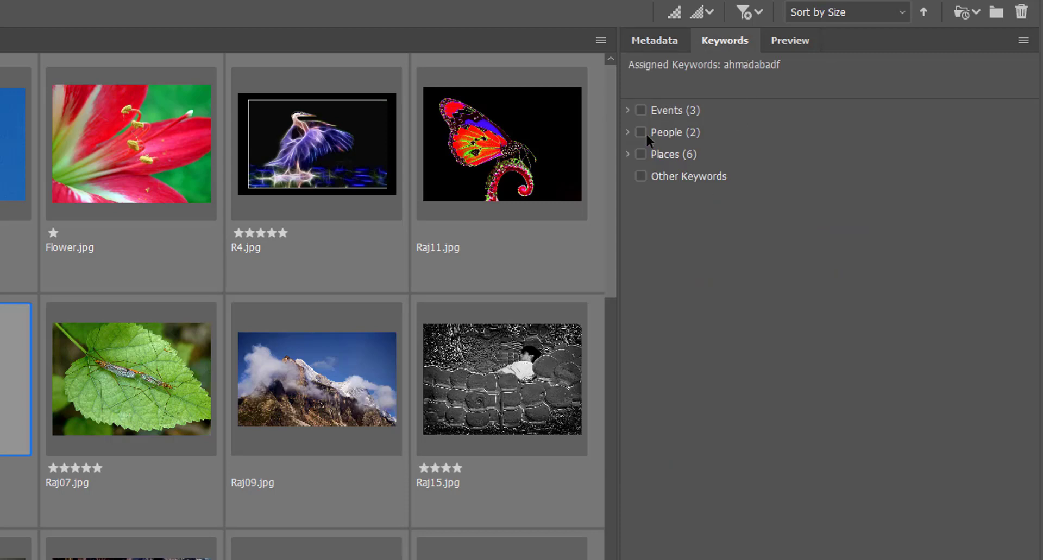
pyautogui.click(629, 110)
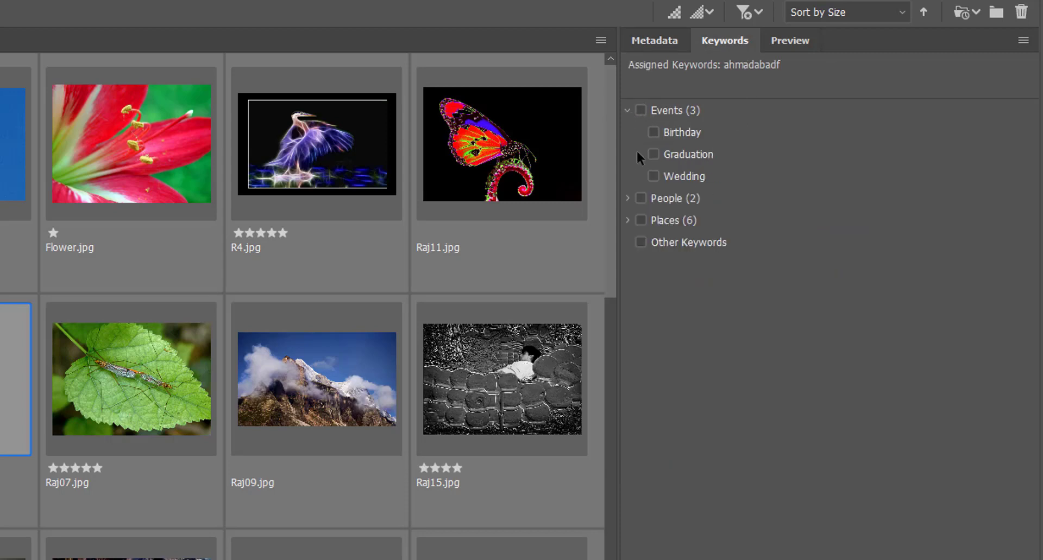
pyautogui.click(628, 198)
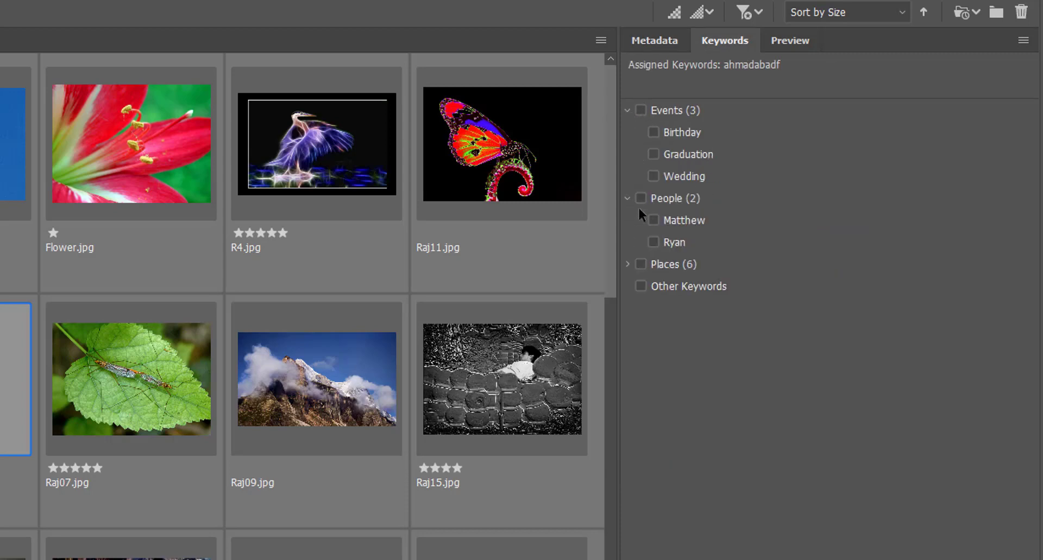
pyautogui.click(628, 264)
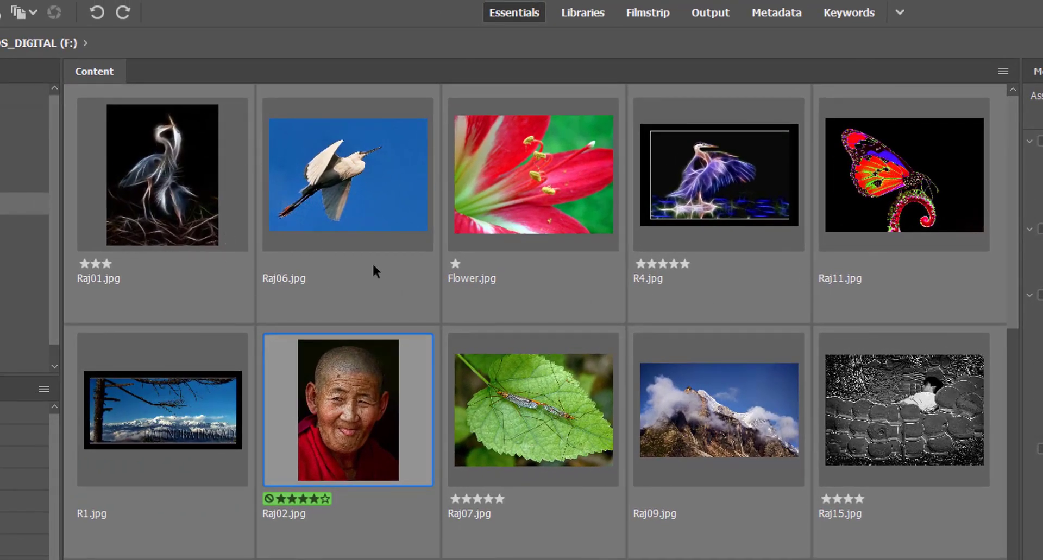
# Give Flower.jpg a three-star rating and clear the rating on R4.jpg
pyautogui.click(468, 259)
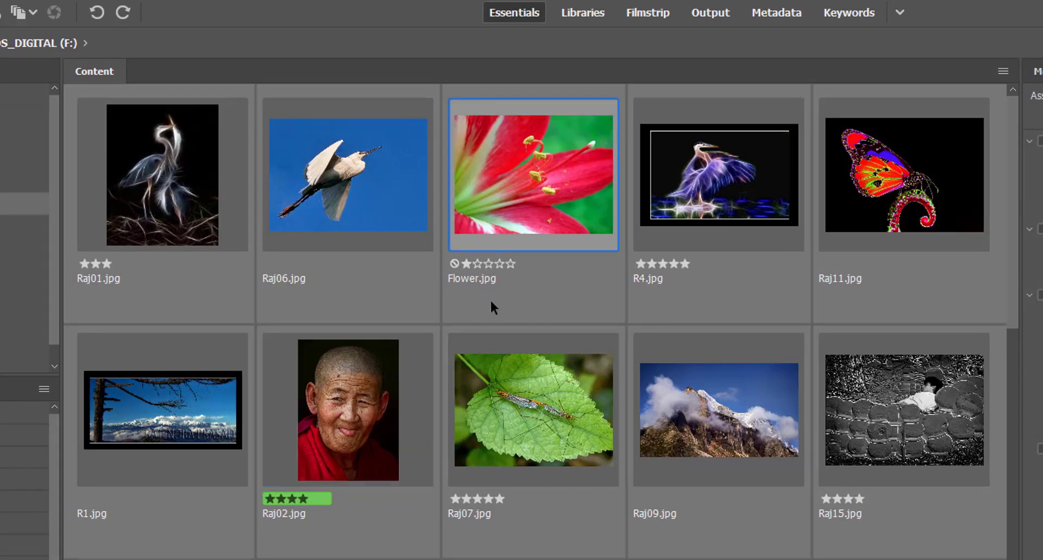
pyautogui.click(510, 263)
pyautogui.click(679, 287)
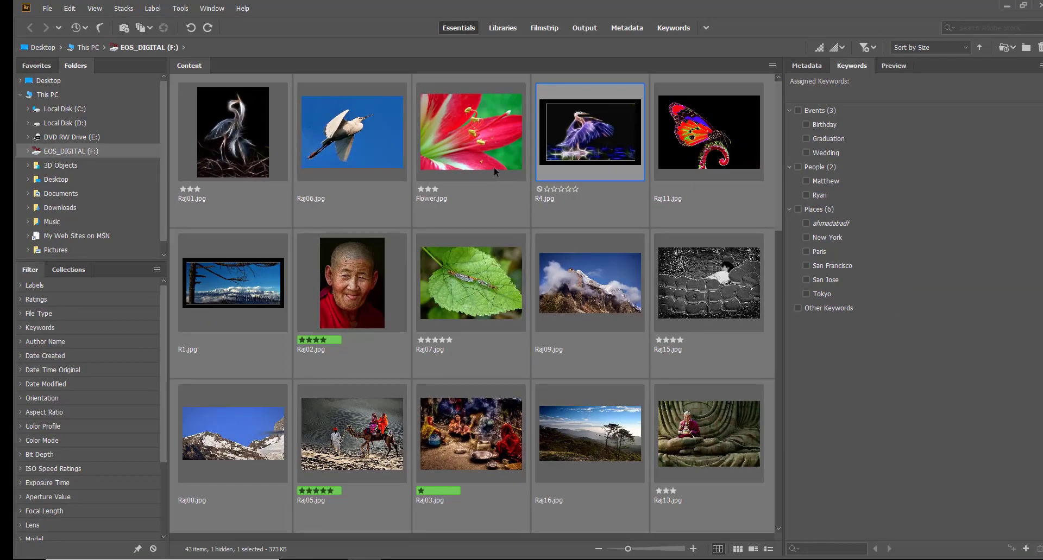
# Preview Flower.jpg full-screen, zoom into it, then return to the thumbnail grid
pyautogui.click(491, 161)
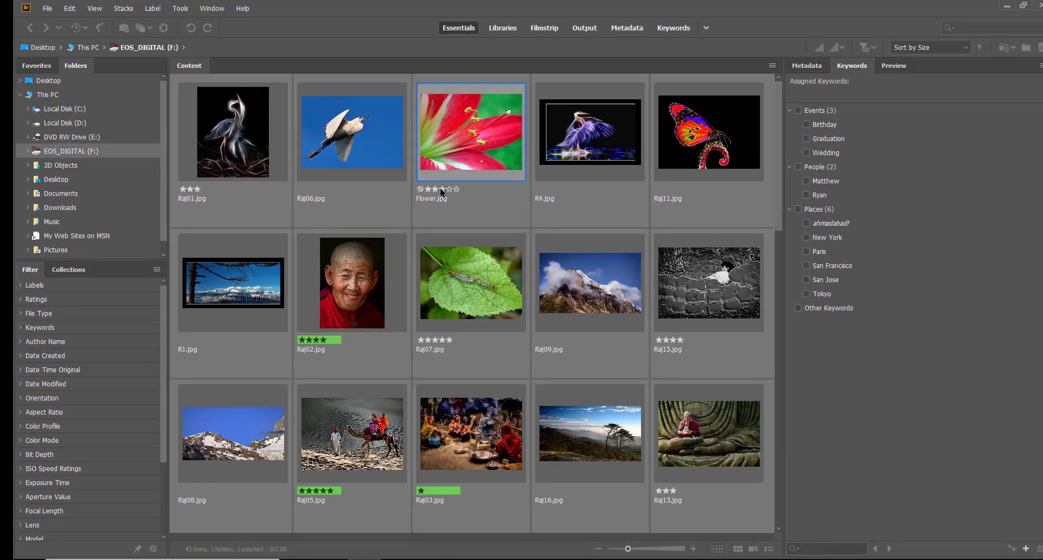
pyautogui.press('space')
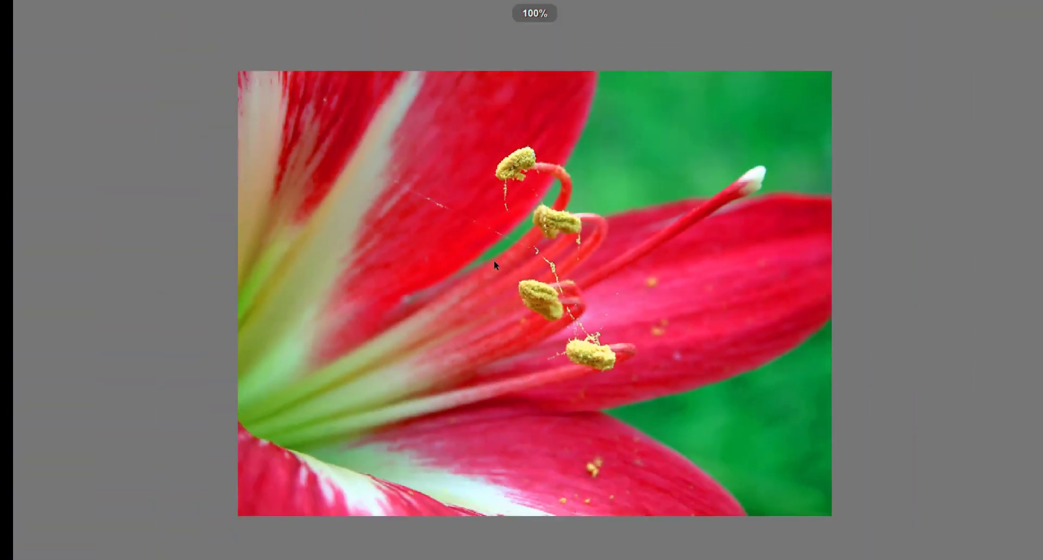
pyautogui.click(494, 263)
pyautogui.scroll(5, 494, 264)
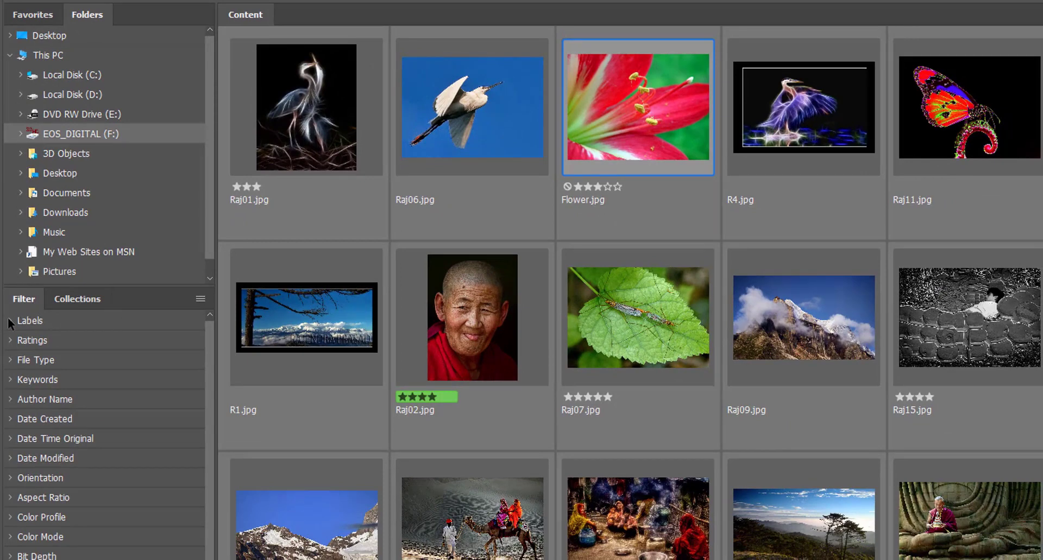
# Try the two-, three- and four-star Ratings filters, clear them all, and peek at Orientation
pyautogui.click(11, 347)
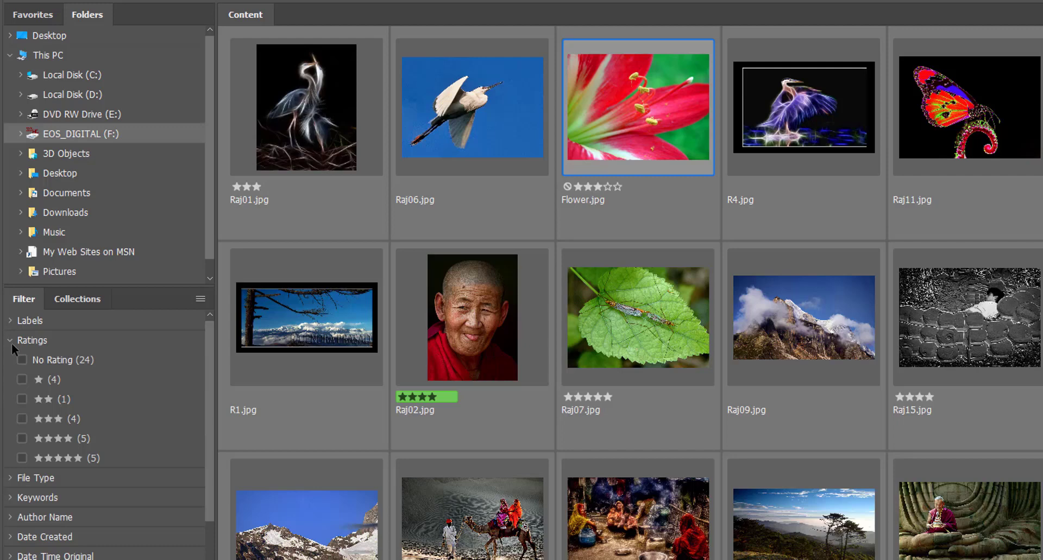
pyautogui.click(21, 400)
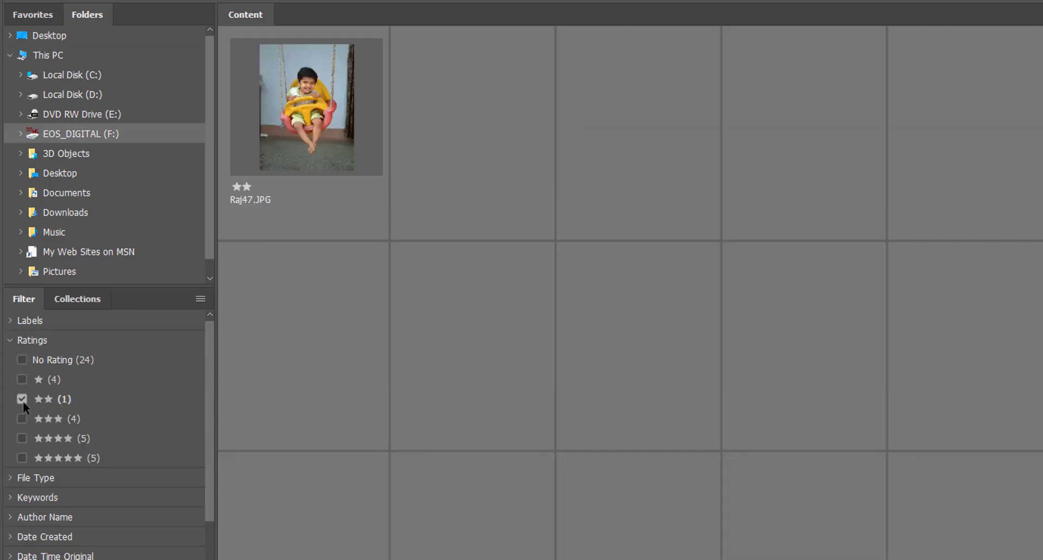
pyautogui.click(23, 402)
pyautogui.click(21, 418)
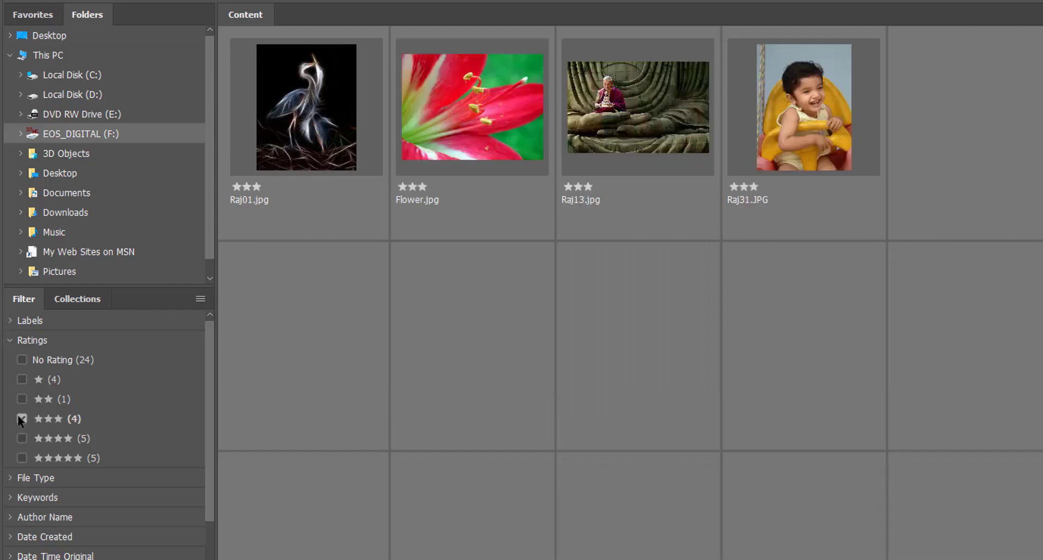
pyautogui.click(21, 439)
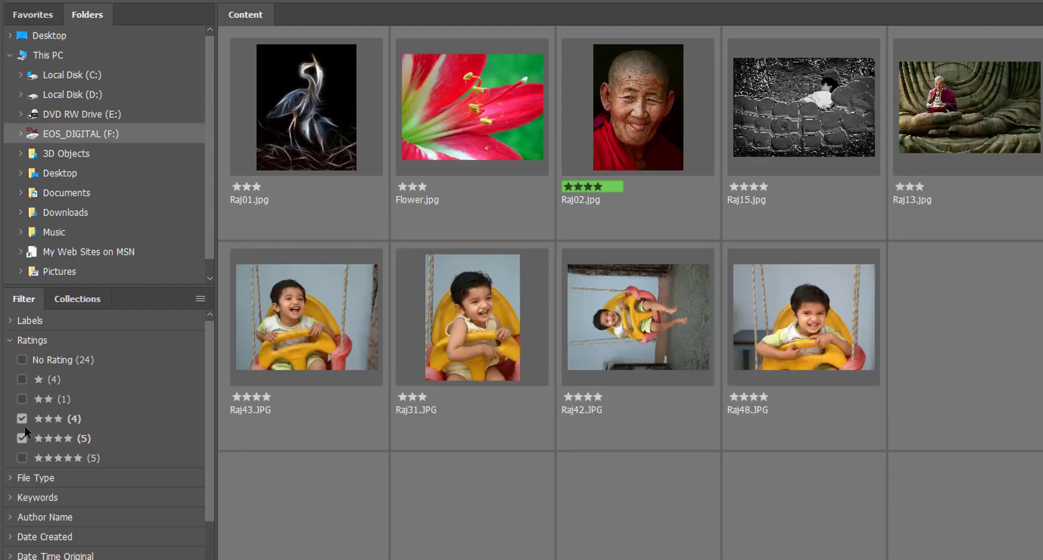
pyautogui.click(21, 418)
pyautogui.click(22, 400)
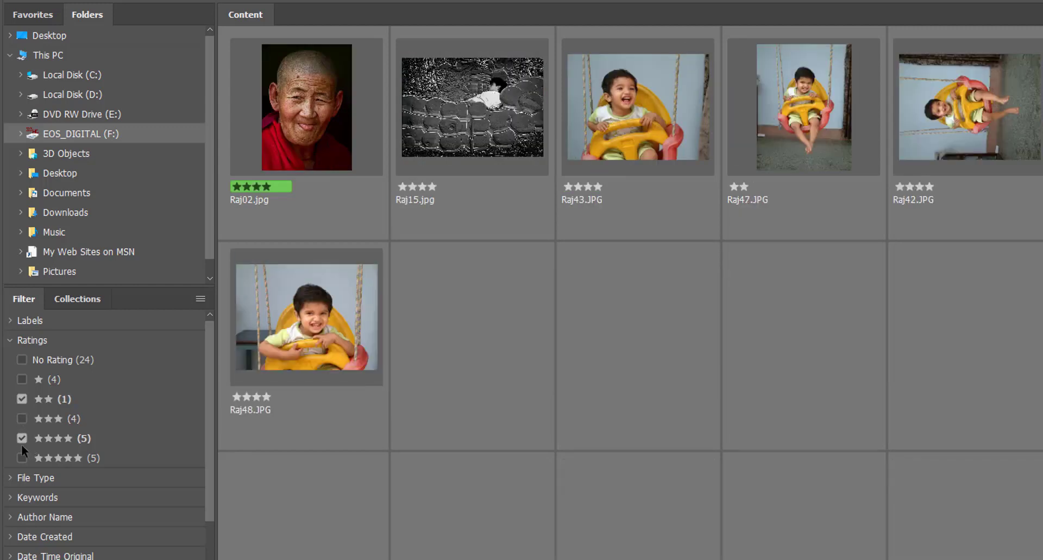
pyautogui.click(22, 439)
pyautogui.click(22, 400)
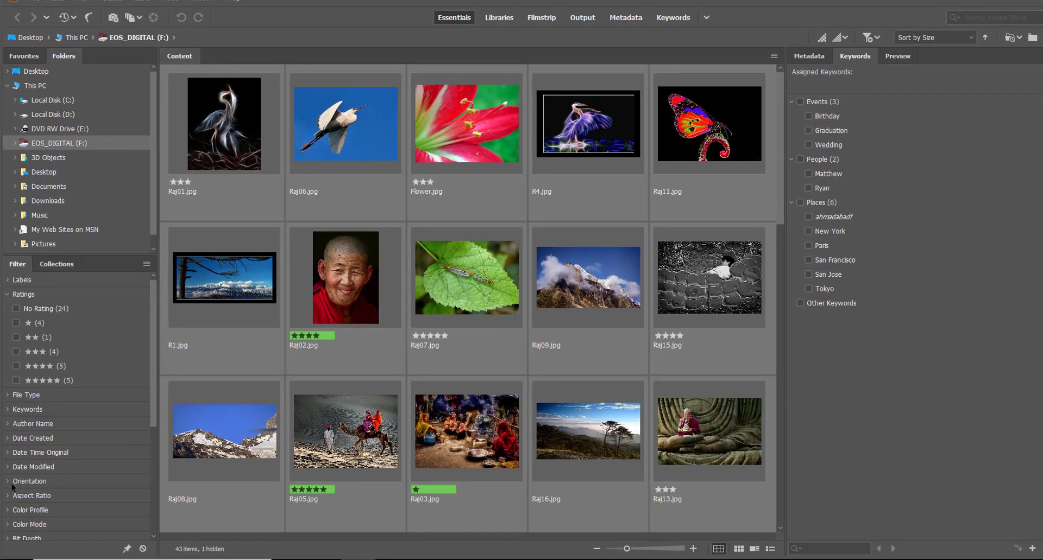
pyautogui.click(9, 481)
pyautogui.click(9, 483)
# Open Flower.jpg from the Bridge grid into Photoshop as a new document tab
pyautogui.doubleClick(486, 143)
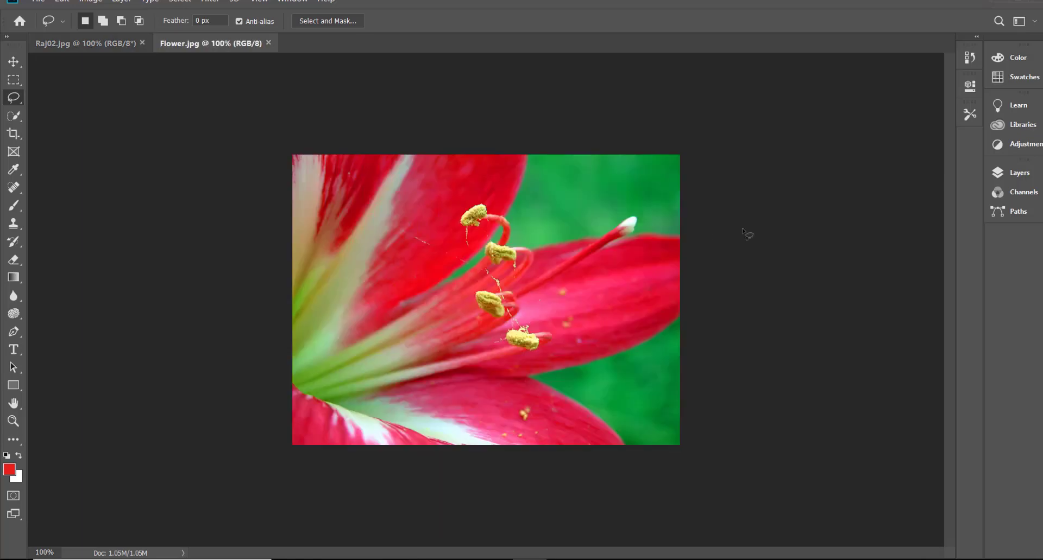